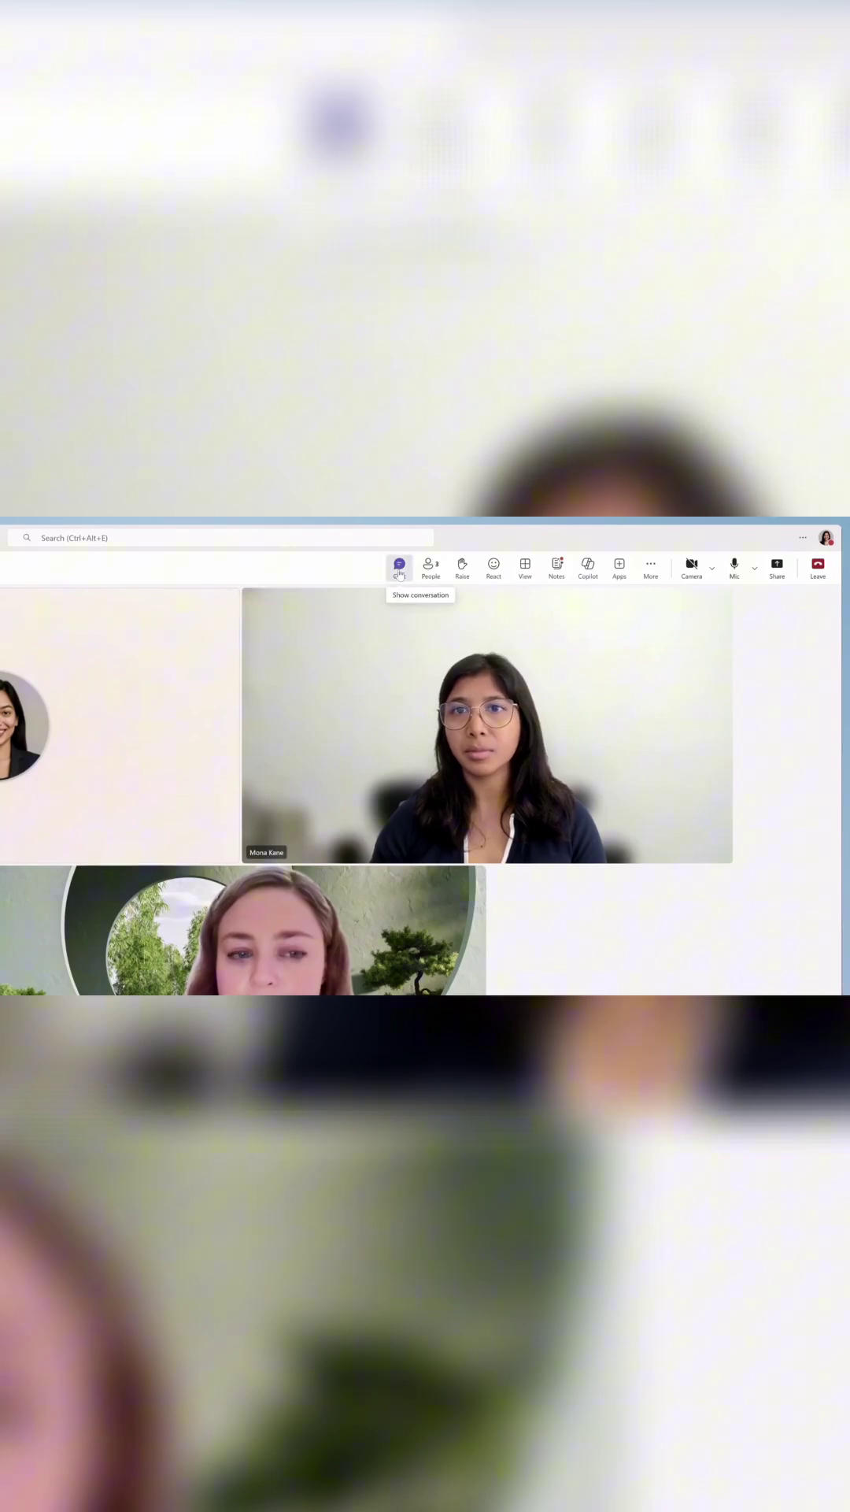
Open the meeting chat beside the participant tiles to message the Facilitator about the agenda.
{"action": "left_click", "coordinate": [400, 566]}
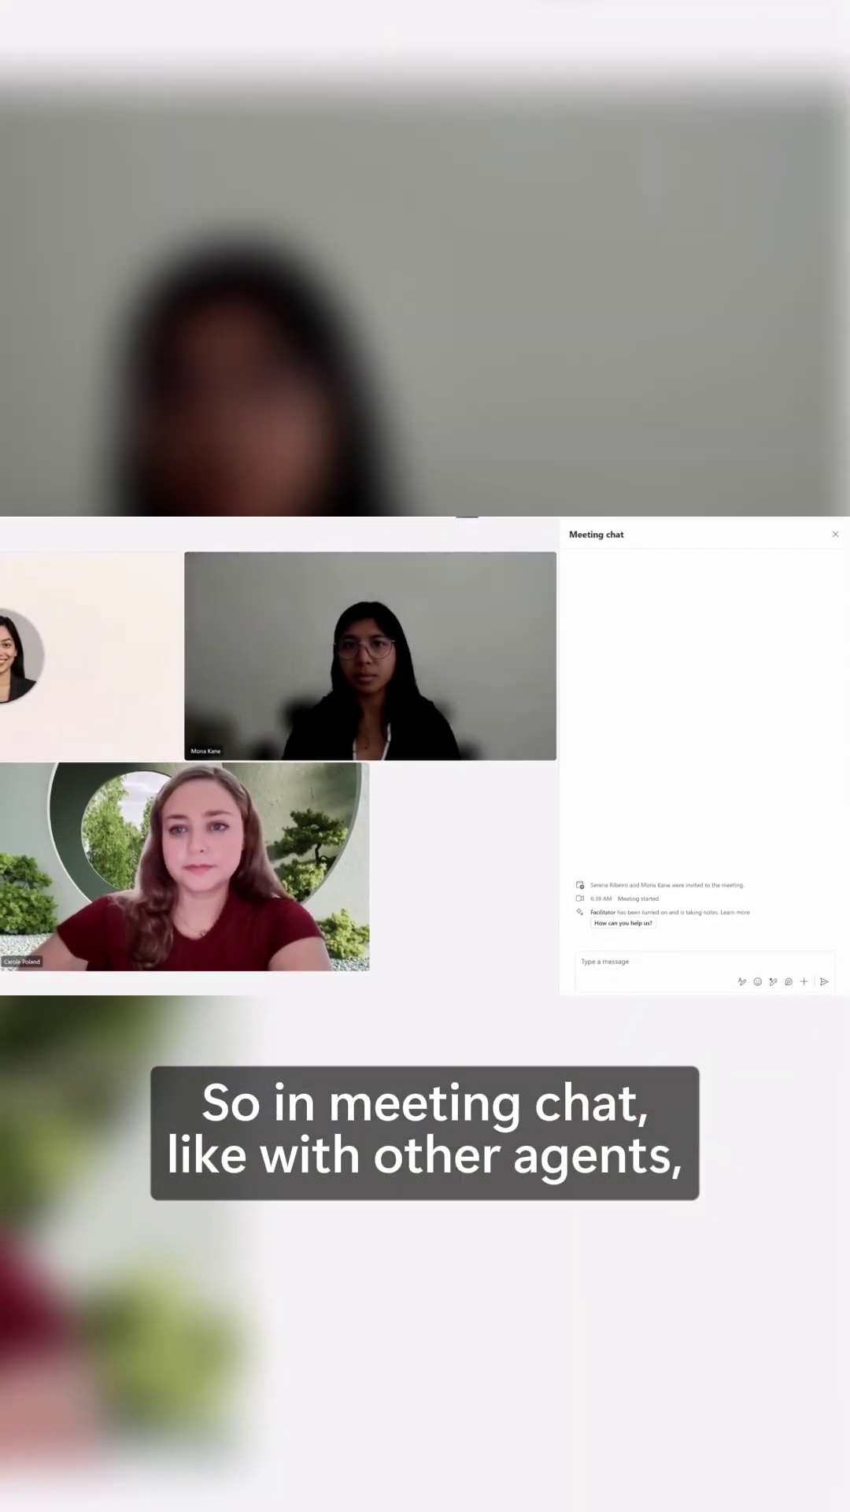